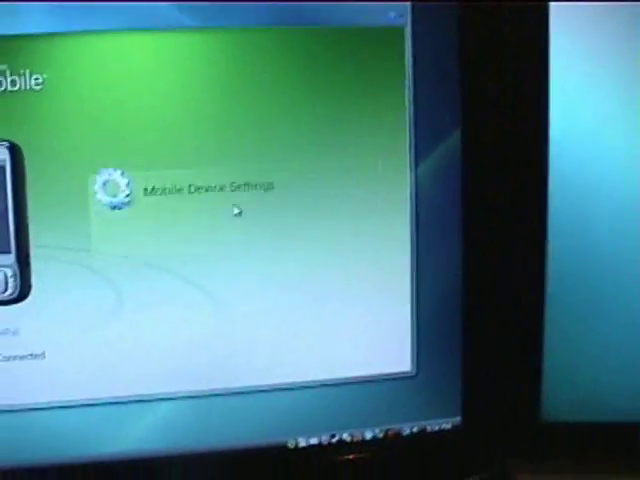
Turn off Allow USB connections in Device Center's connection settings
click(230, 215)
click(240, 215)
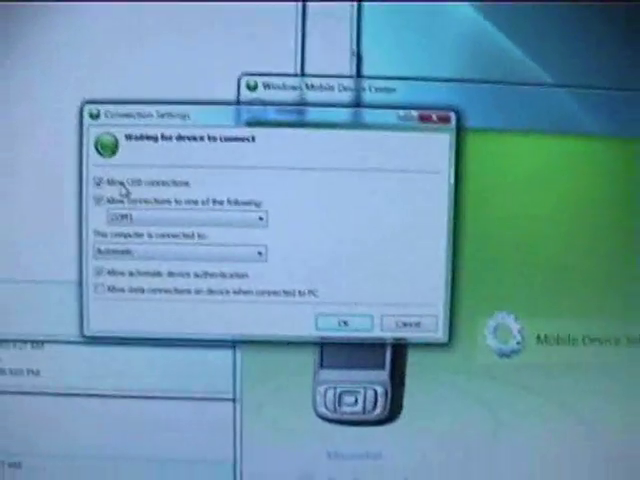
click(100, 183)
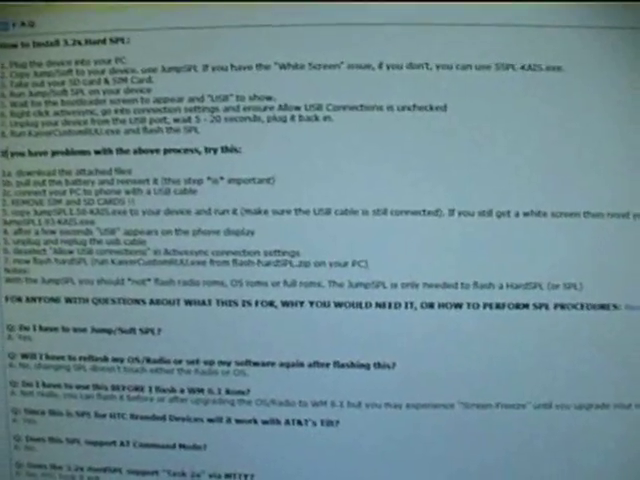
Highlight the 'If you have problems' troubleshooting steps on the XDA forum page
drag(5, 150, 183, 285)
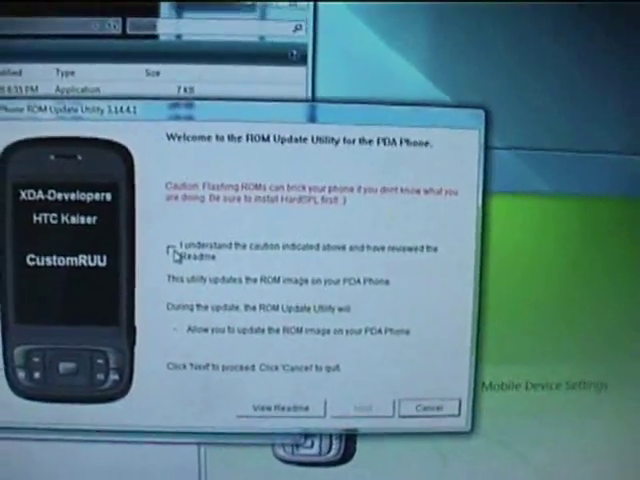
Accept the caution and preparation checks, then choose to update the current ROM version
click(133, 236)
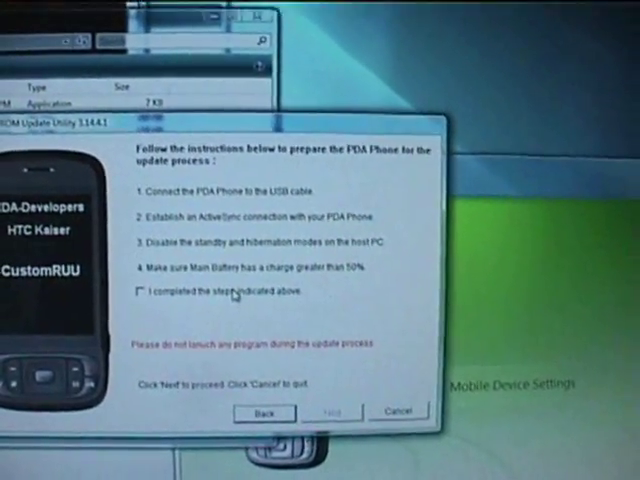
click(236, 292)
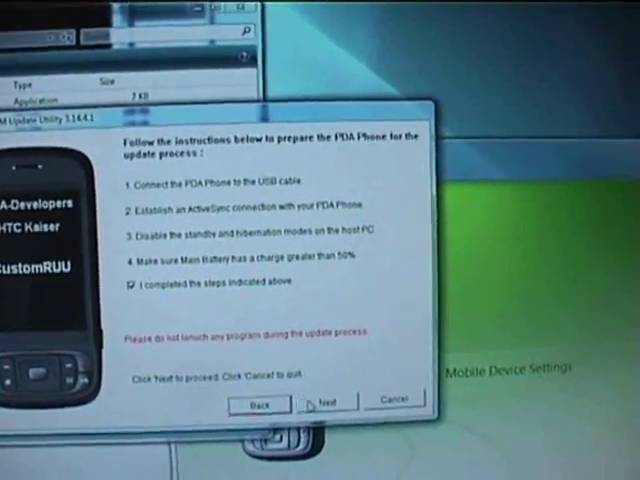
click(320, 408)
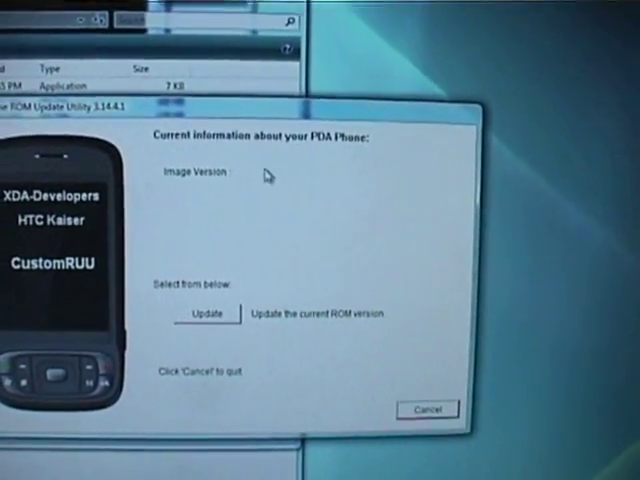
click(205, 311)
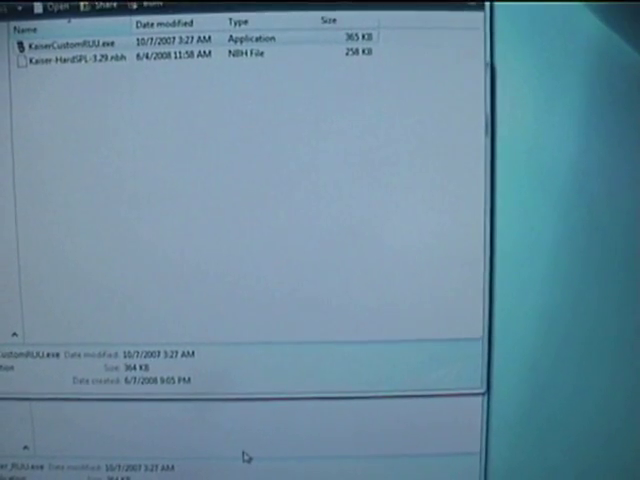
Bring the Ruu_Signed_Duttys Explorer window to the front
click(247, 457)
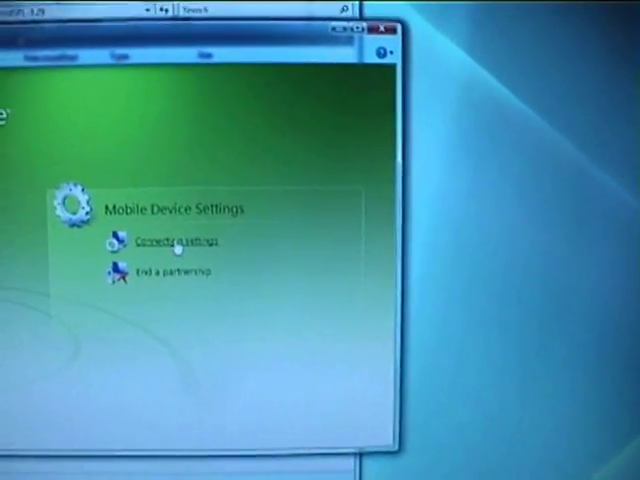
Re-enable Allow USB connections in Device Center's connection settings
click(170, 240)
click(165, 213)
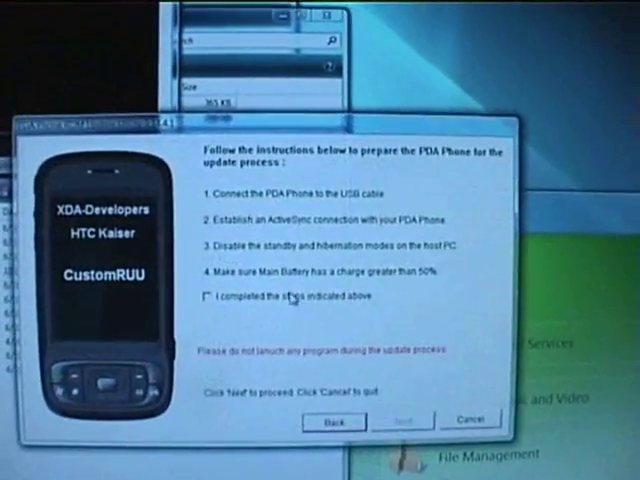
Confirm the preparation steps and accept updating image 3.03.405.0 to Duttys WM6.1
click(294, 297)
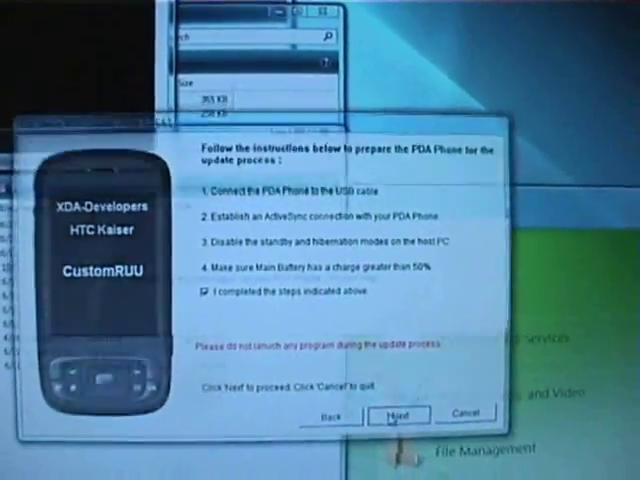
click(398, 420)
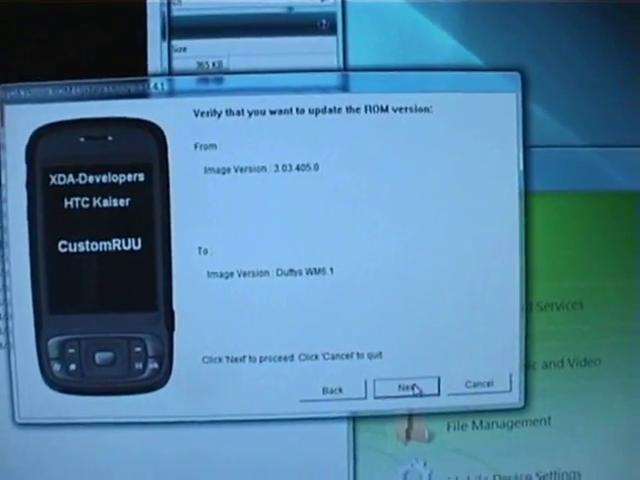
click(408, 389)
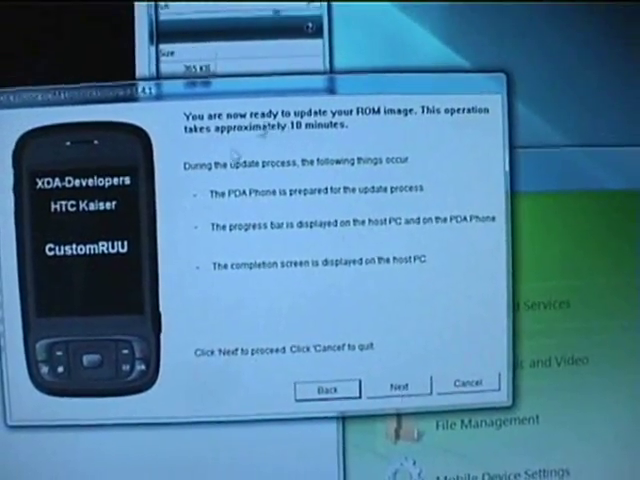
Launch the Duttys WM6.1 ROM flash from the ready-to-update page, starting at 0%
click(400, 388)
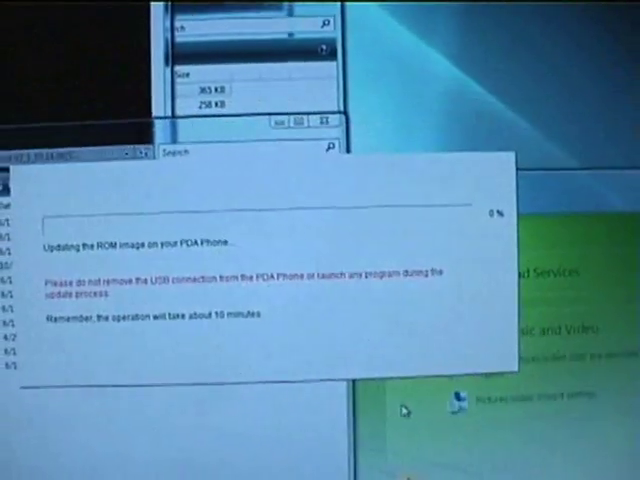